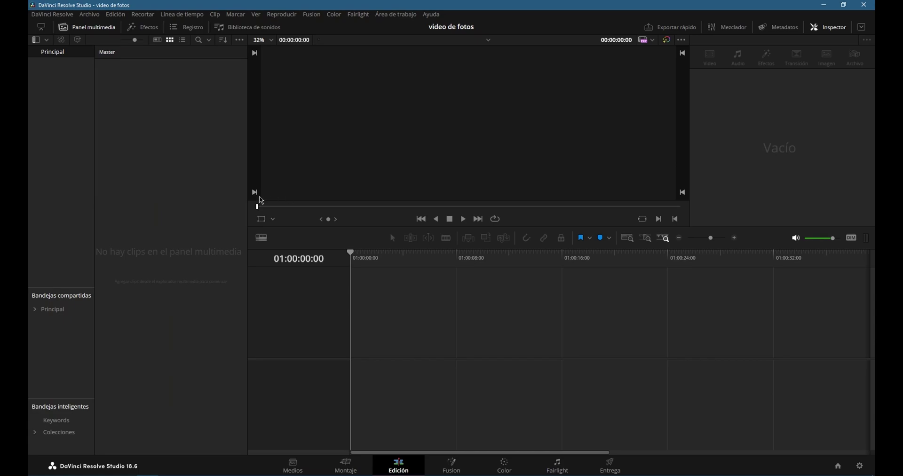
# Import all the image files from Desktop > videofotos into the Master bin
pyautogui.hotkey('ctrl', 'i')
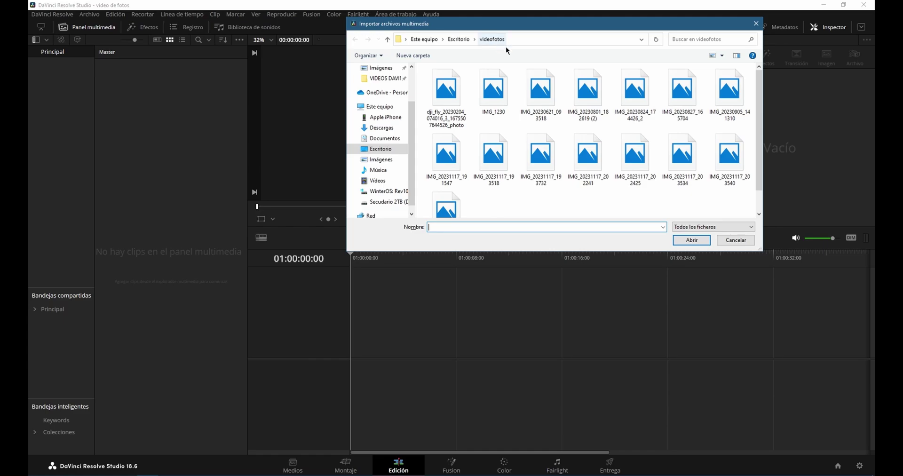
pyautogui.moveTo(738, 203)
pyautogui.mouseDown()
pyautogui.moveTo(425, 159)
pyautogui.moveTo(426, 70)
pyautogui.mouseUp()
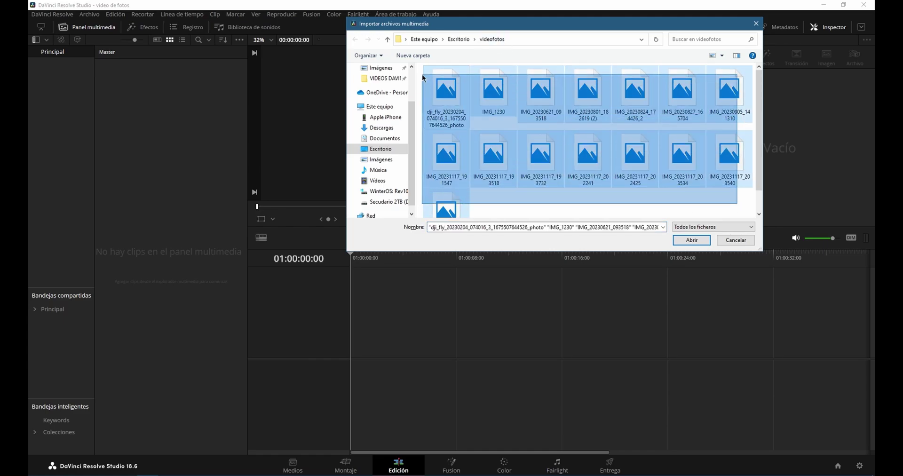
pyautogui.click(692, 240)
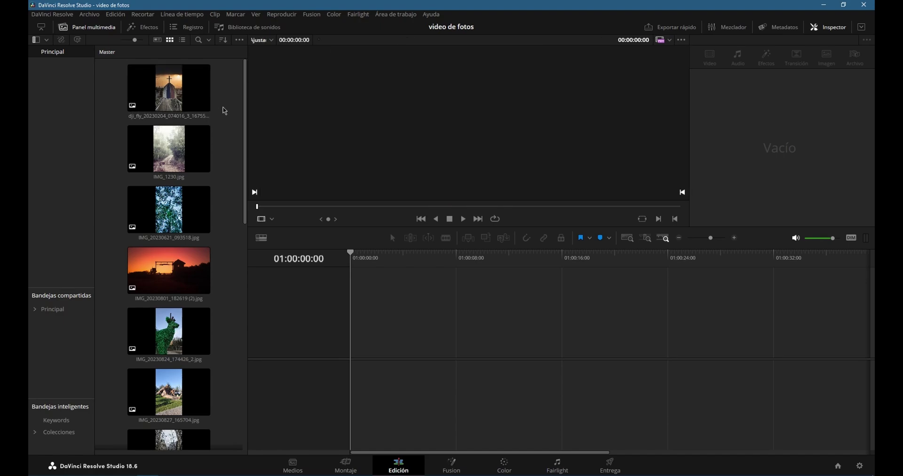
# Drop all 15 media pool photos onto a new Timeline 1 and preview playback
pyautogui.hotkey('ctrl', 'a')
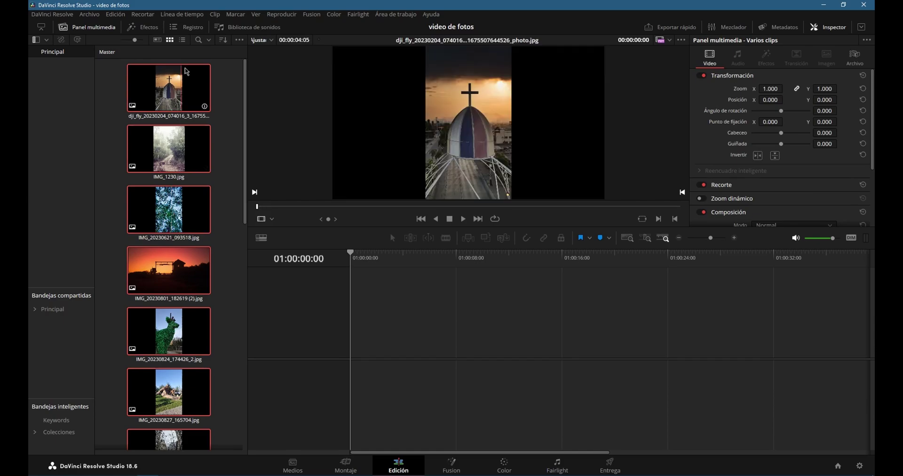
pyautogui.moveTo(155, 211); pyautogui.dragTo(355, 325)
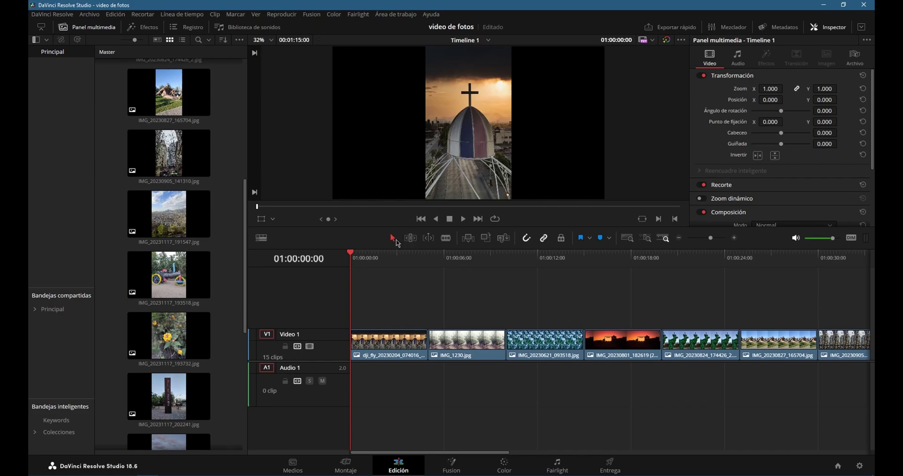
pyautogui.press('space')
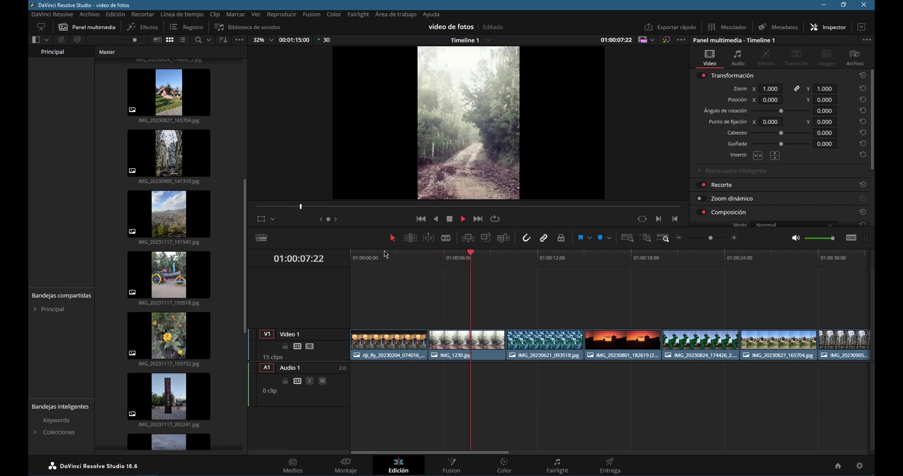
pyautogui.press('space')
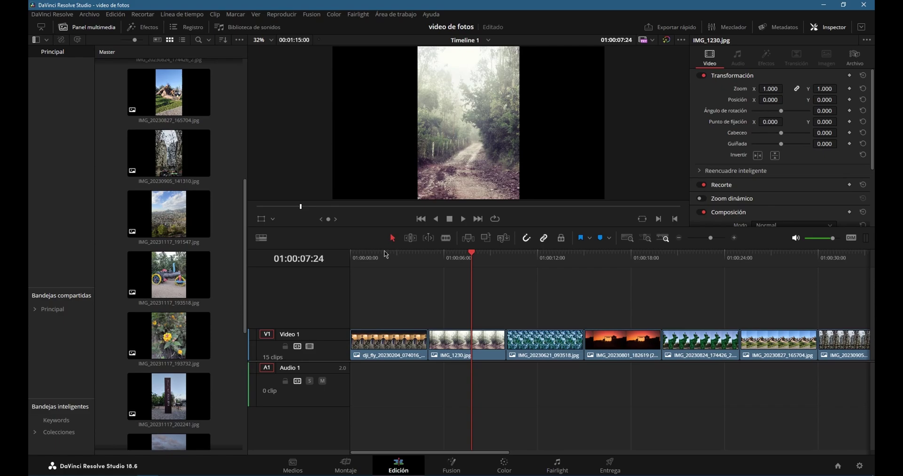
pyautogui.click(405, 351)
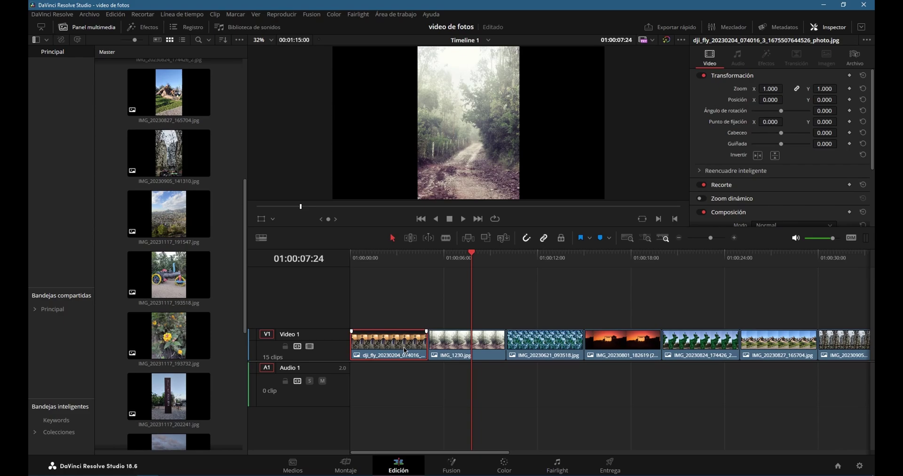
# Change the duration of all timeline clips to 00:00:02:00 via Cambiar duración
pyautogui.hotkey('ctrl', 'a')
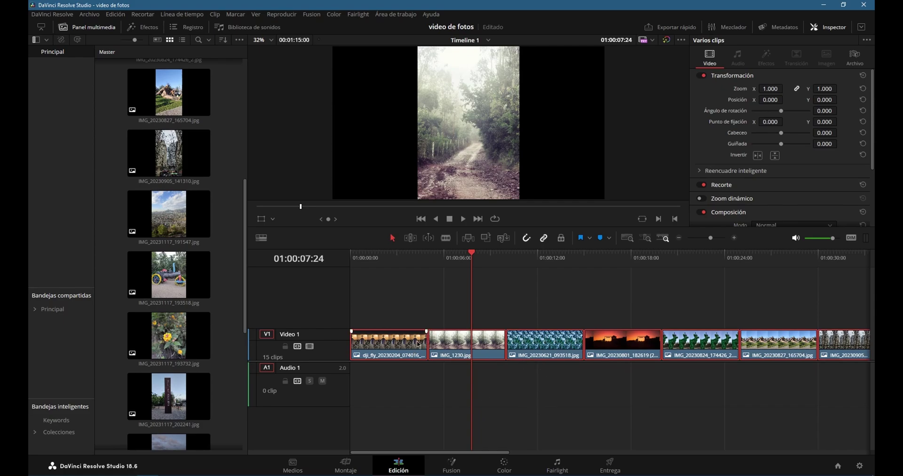
pyautogui.rightClick(410, 356)
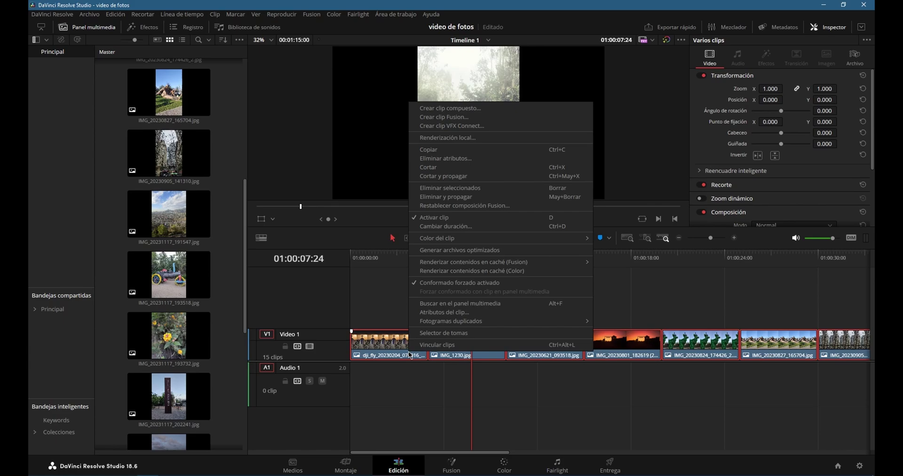
pyautogui.click(446, 226)
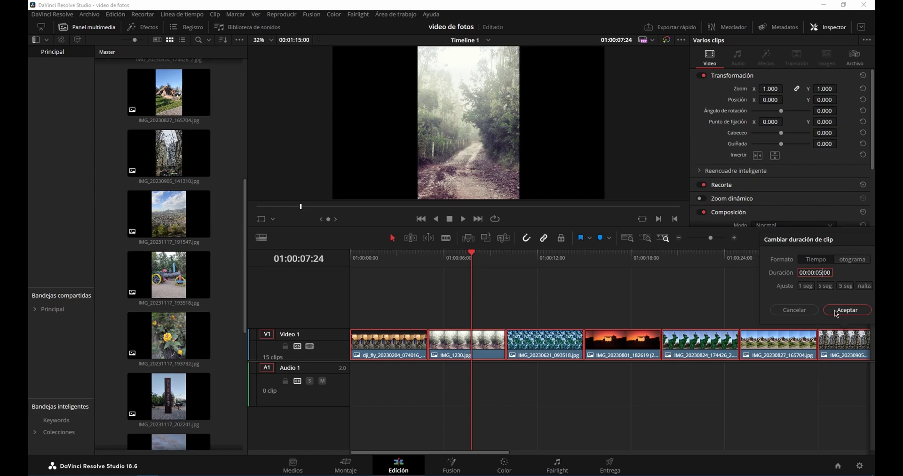
pyautogui.press('BackSpace')
pyautogui.write('2')
pyautogui.click(837, 312)
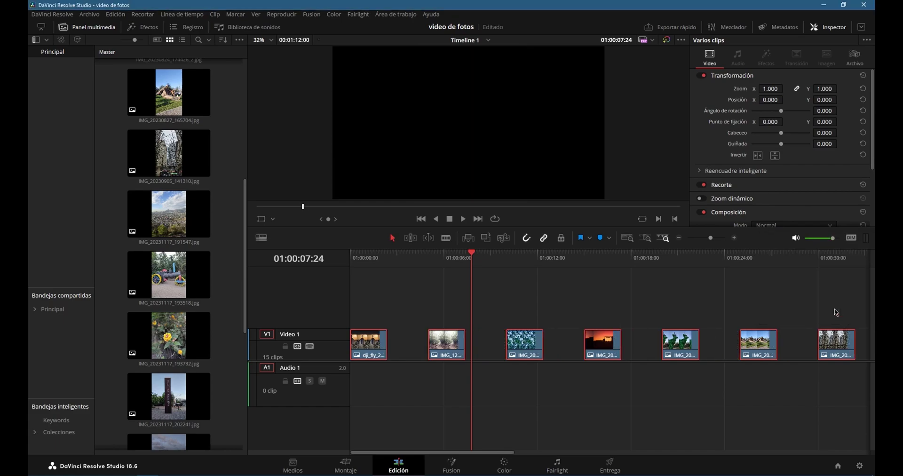
# Play Timeline 1 from the start to check the shortened clips
pyautogui.click(351, 263)
pyautogui.press('space')
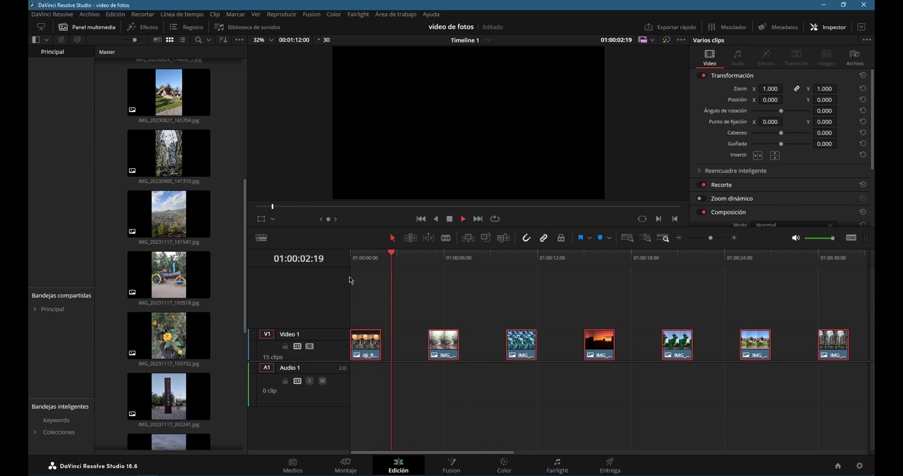
pyautogui.click(394, 349)
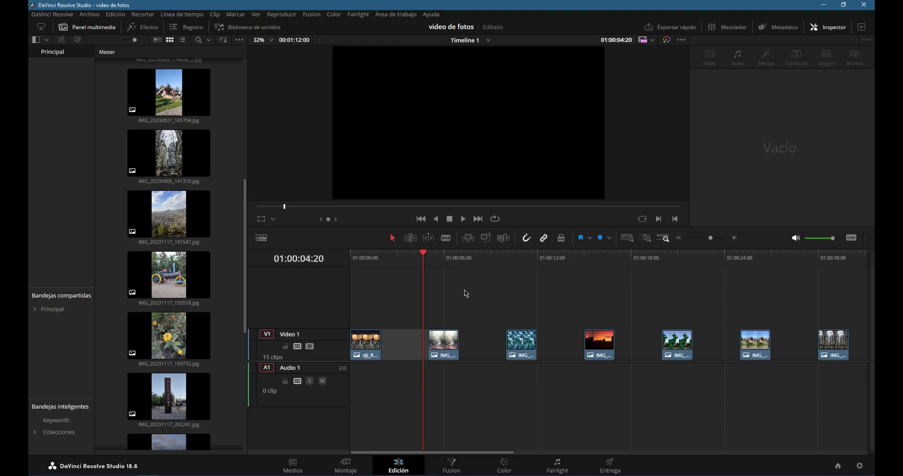
# Apply Edición > Eliminar espacios vacíos, then marquee-select all 15 clips on Video 1
pyautogui.click(394, 344)
pyautogui.click(115, 14)
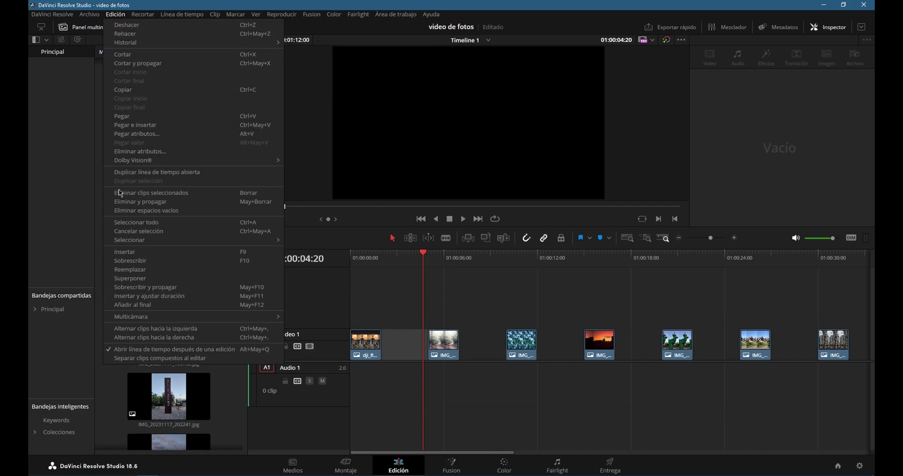
pyautogui.click(141, 215)
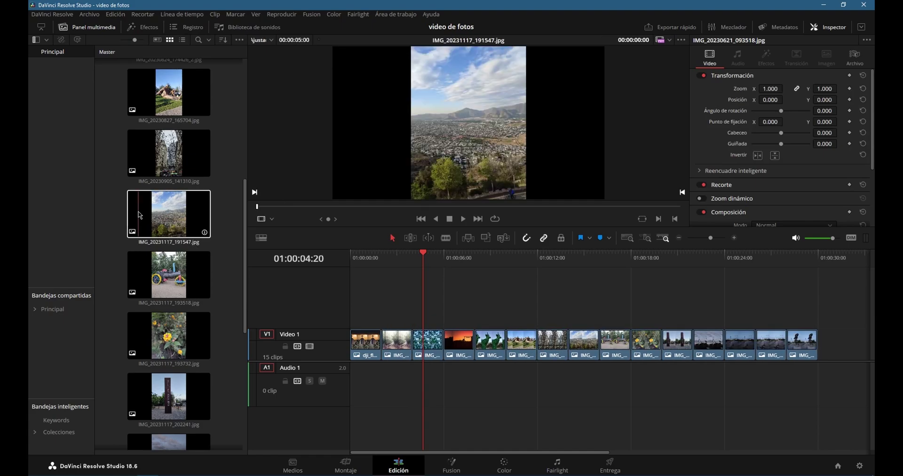
pyautogui.keyDown('ctrl'); pyautogui.click(139, 216); pyautogui.keyUp('ctrl')
pyautogui.moveTo(820, 322); pyautogui.dragTo(317, 400)
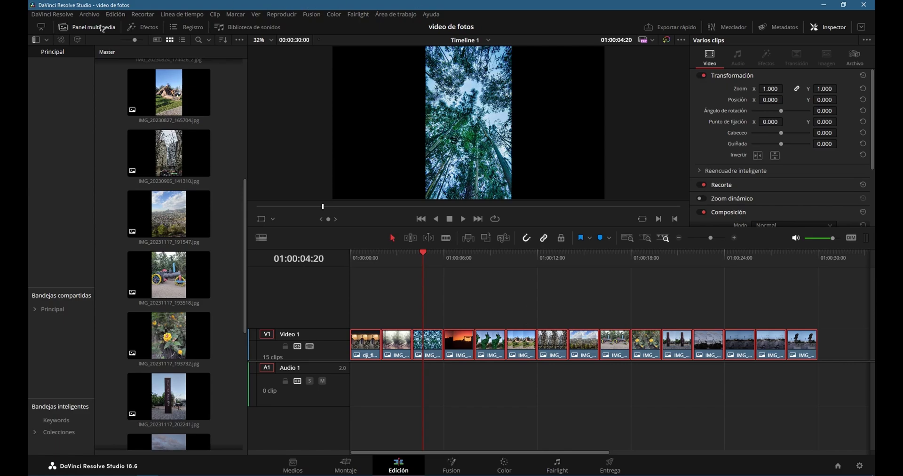
# Hide the media pool and browse the Transiciones de video list in Efectos
pyautogui.click(101, 28)
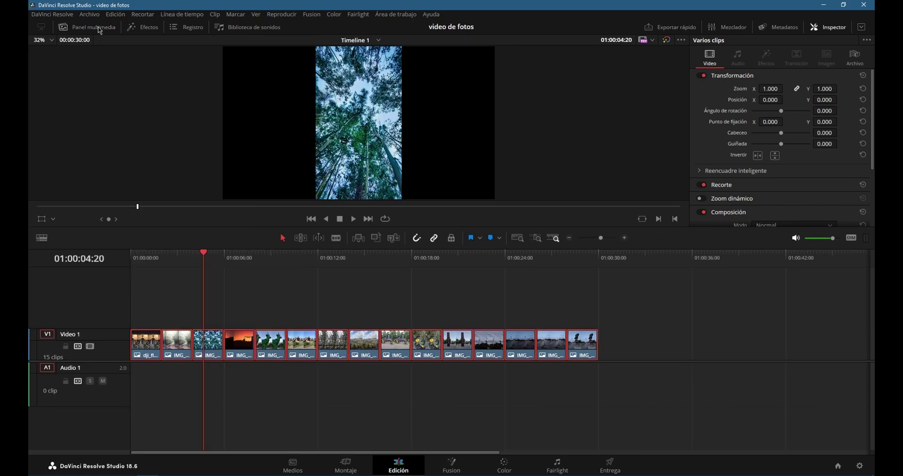
pyautogui.click(146, 28)
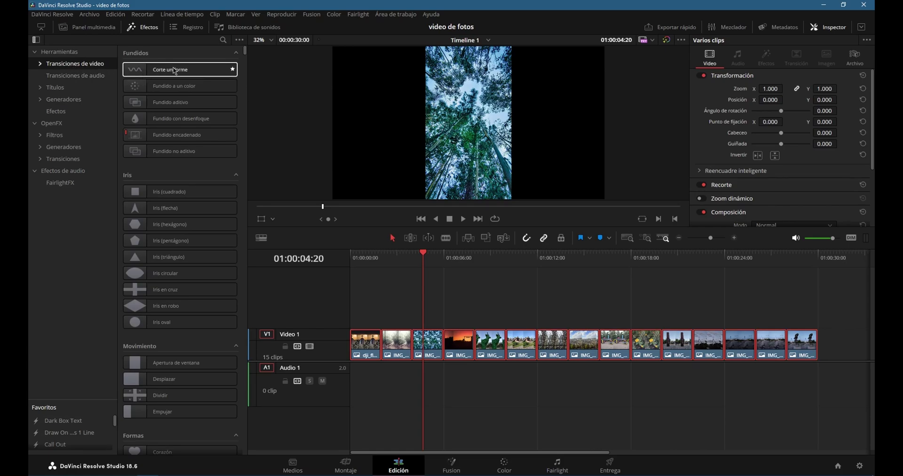
pyautogui.scroll(-3, 177, 122)
pyautogui.scroll(-3, 188, 191)
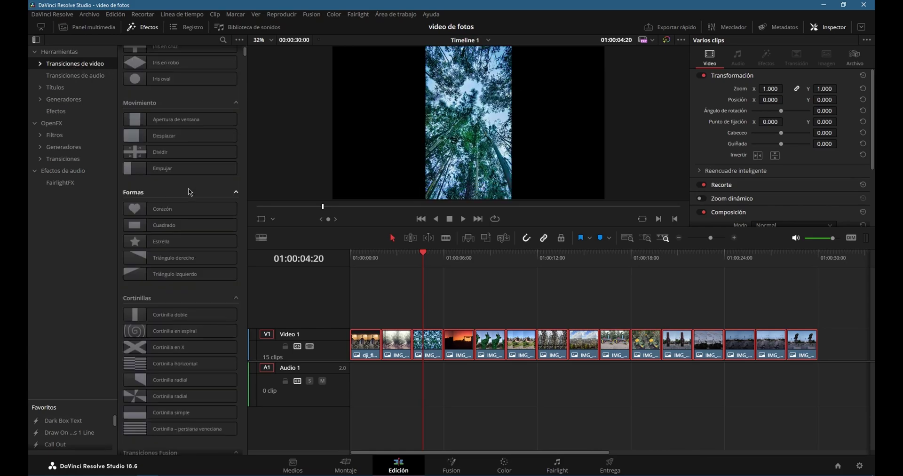
pyautogui.scroll(-3, 188, 192)
pyautogui.scroll(-3, 183, 212)
pyautogui.scroll(-3, 173, 242)
pyautogui.scroll(-6, 173, 245)
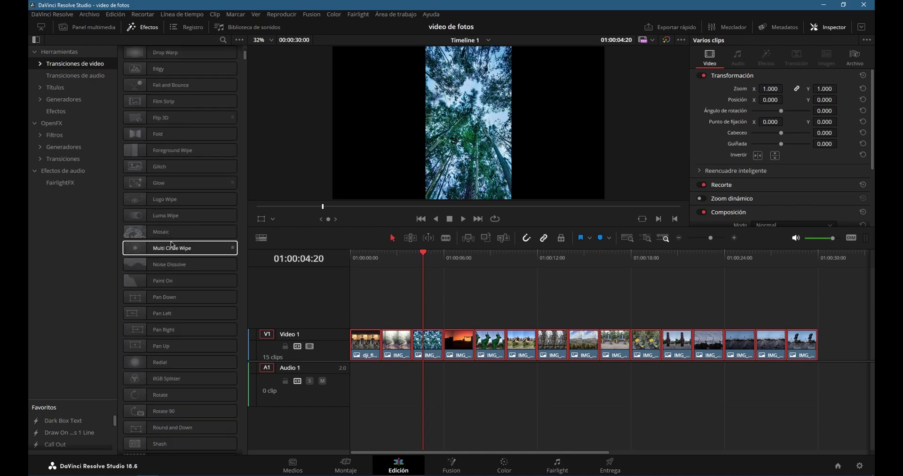
pyautogui.scroll(-3, 171, 243)
pyautogui.scroll(-3, 174, 242)
pyautogui.scroll(8, 177, 242)
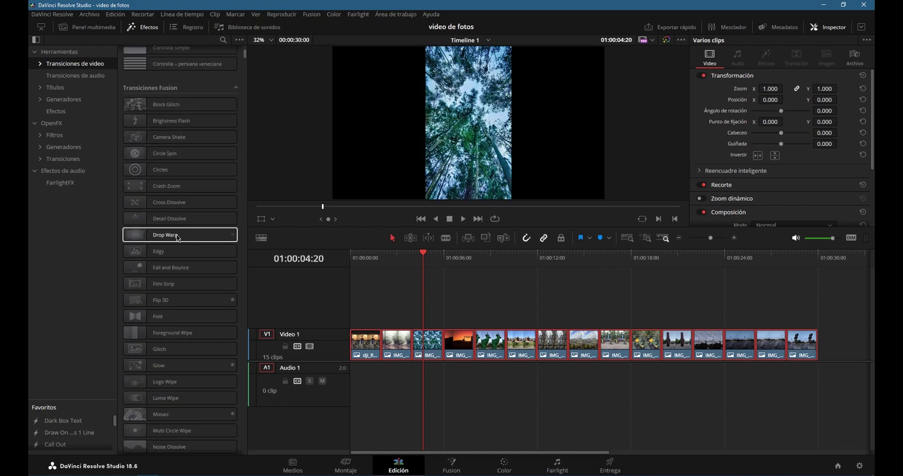
pyautogui.scroll(8, 179, 237)
pyautogui.scroll(8, 181, 231)
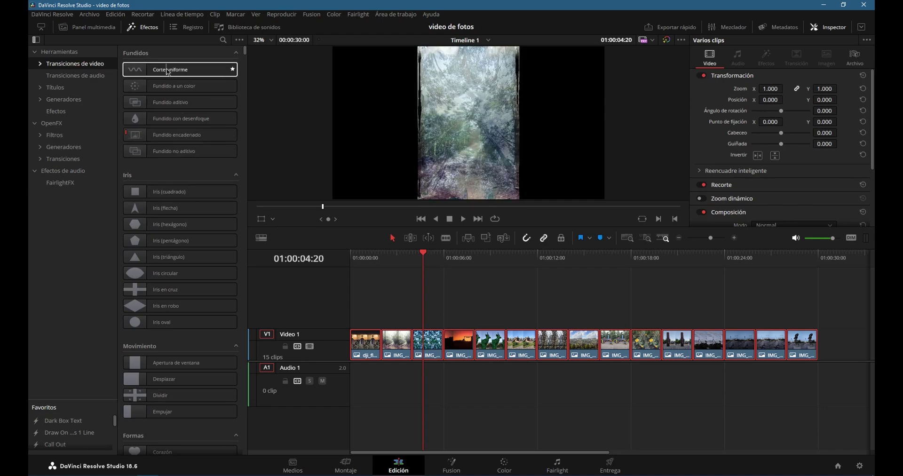
# Add Corte uniforme between photos 1-2 and Fundido a un color between photos 2-3
pyautogui.moveTo(165, 72); pyautogui.dragTo(262, 205)
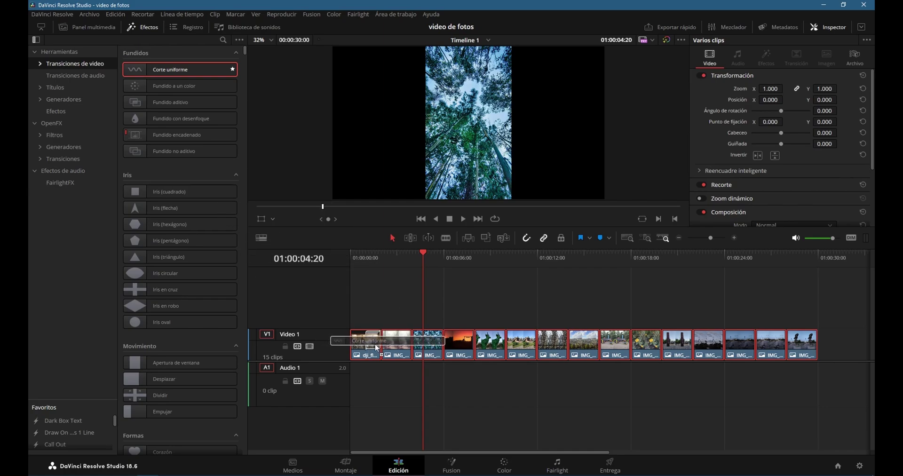
pyautogui.moveTo(262, 209); pyautogui.dragTo(385, 348)
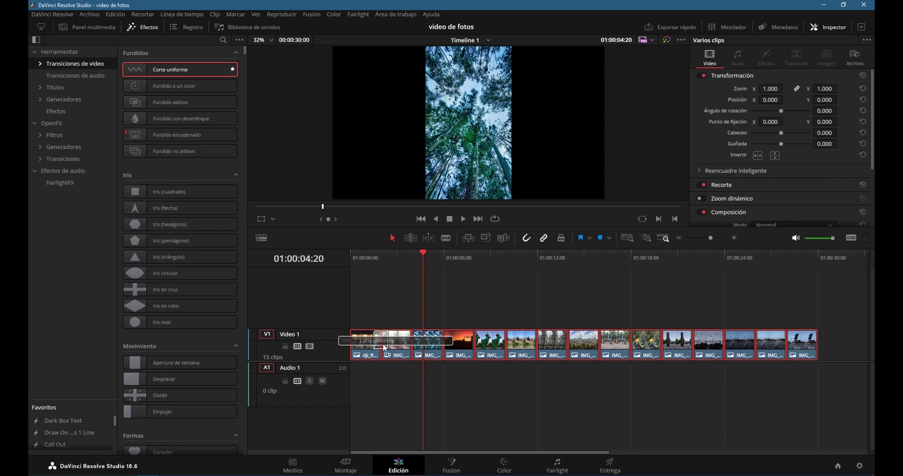
pyautogui.moveTo(385, 348); pyautogui.dragTo(384, 348)
pyautogui.hotkey('ctrl', '=')
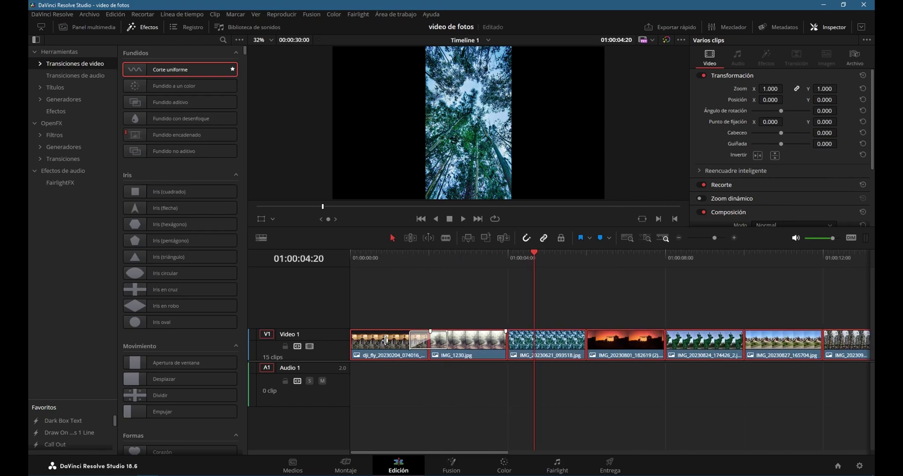
pyautogui.click(422, 346)
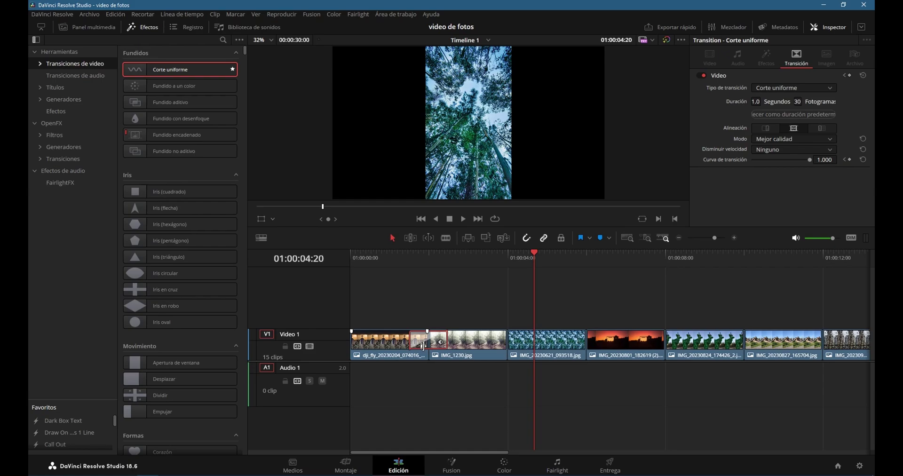
pyautogui.click(183, 88)
pyautogui.moveTo(184, 88); pyautogui.dragTo(509, 348)
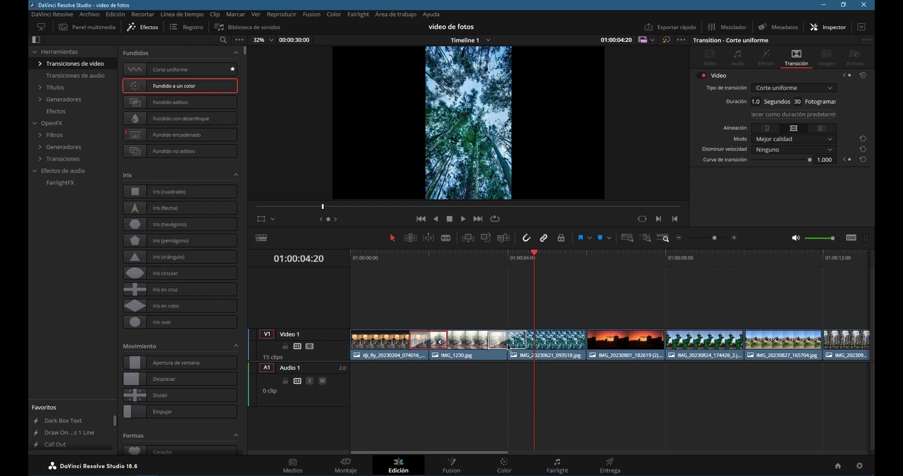
pyautogui.moveTo(181, 102)
pyautogui.mouseDown()
pyautogui.moveTo(470, 221)
pyautogui.moveTo(586, 339)
pyautogui.mouseUp()
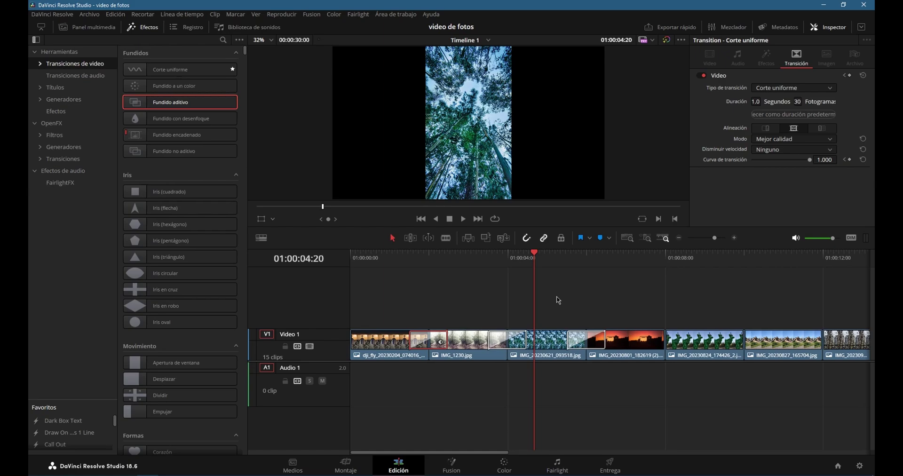
pyautogui.scroll(-3, 611, 311)
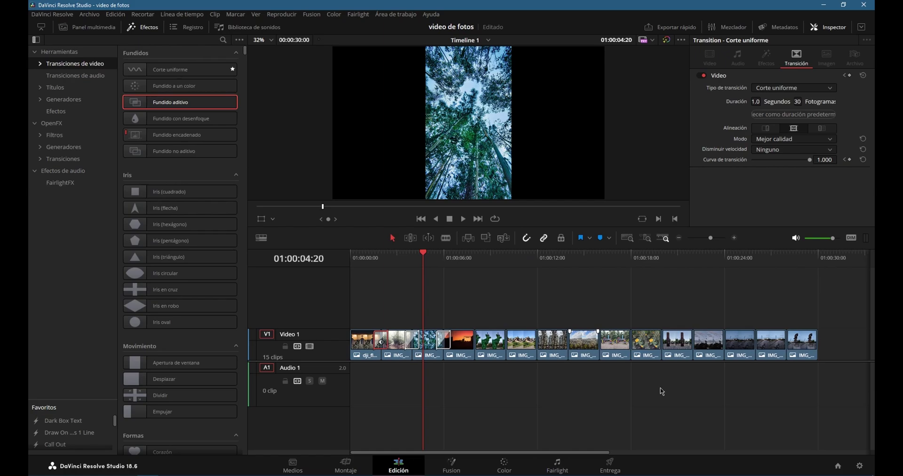
# Select all Video 1 clips, save, and apply the standard transition everywhere with Ctrl+T
pyautogui.hotkey('ctrl', 'a')
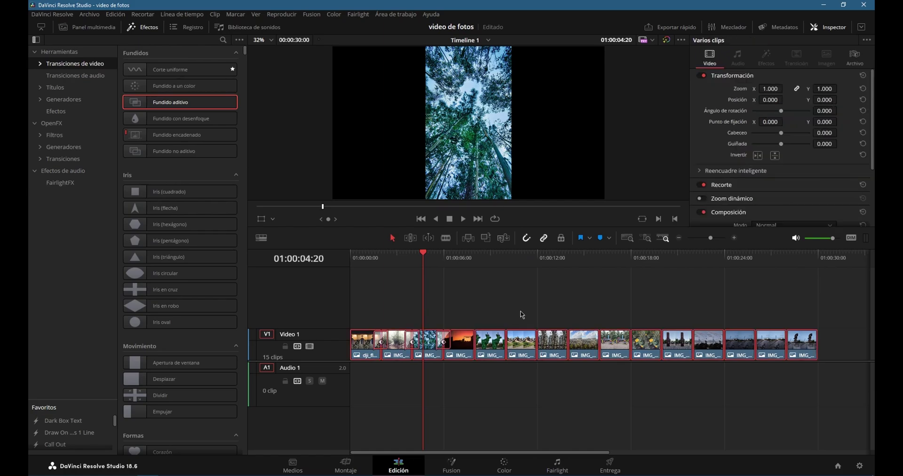
pyautogui.hotkey('ctrl', 's')
pyautogui.hotkey('ctrl', 't')
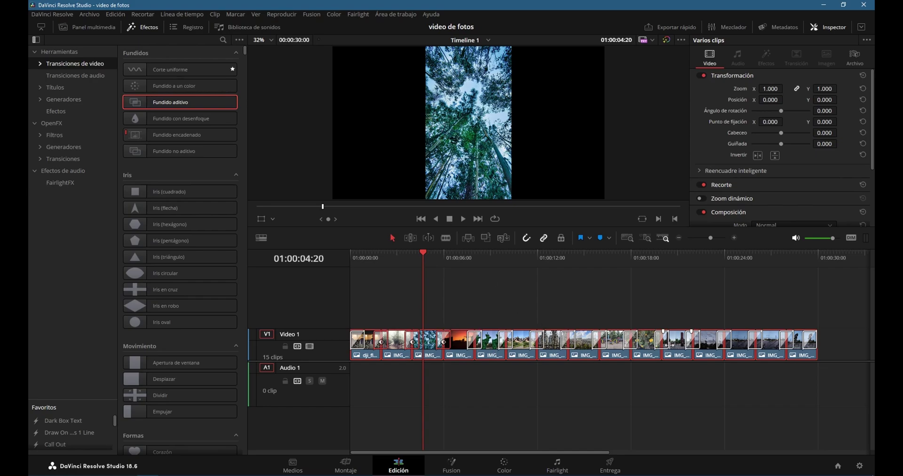
# Enable Zoom dinámico with Intercambiar on the first three photo clips, including IMG_1230
pyautogui.click(362, 341)
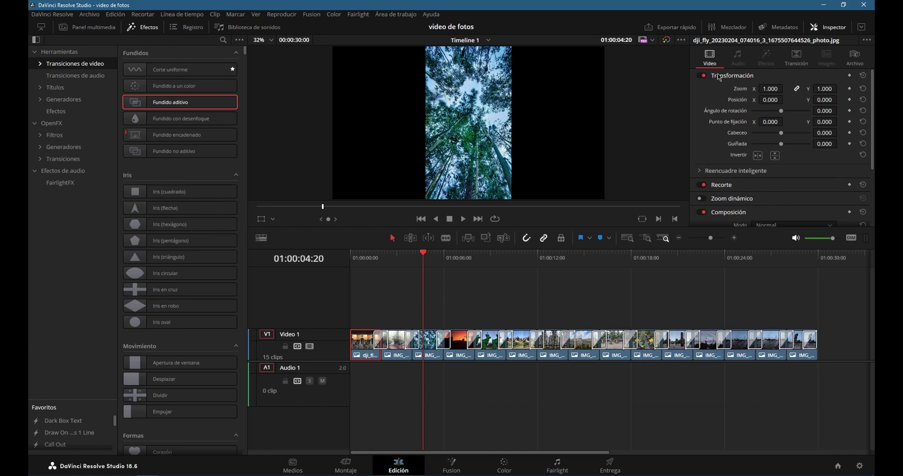
pyautogui.scroll(-1, 736, 150)
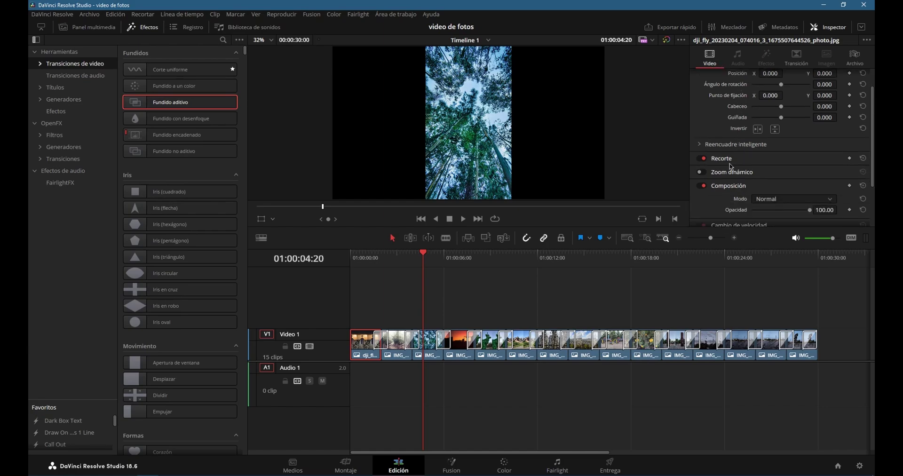
pyautogui.click(701, 175)
pyautogui.click(732, 178)
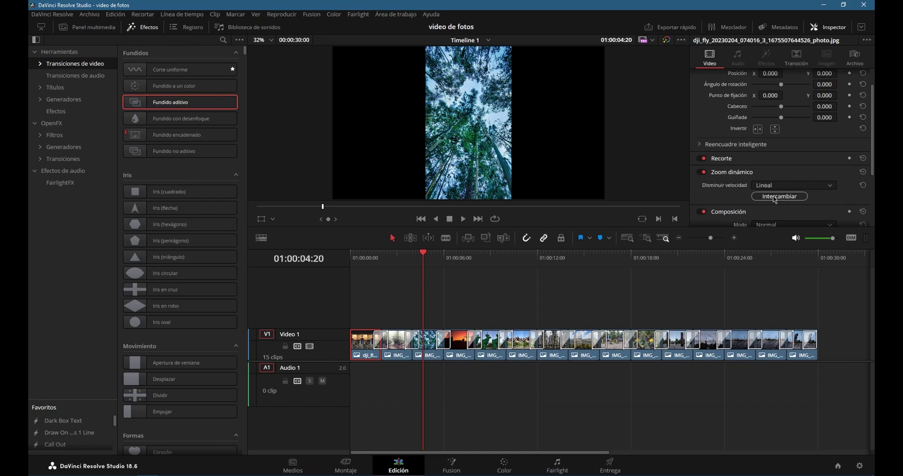
pyautogui.click(776, 197)
pyautogui.click(701, 172)
pyautogui.click(794, 201)
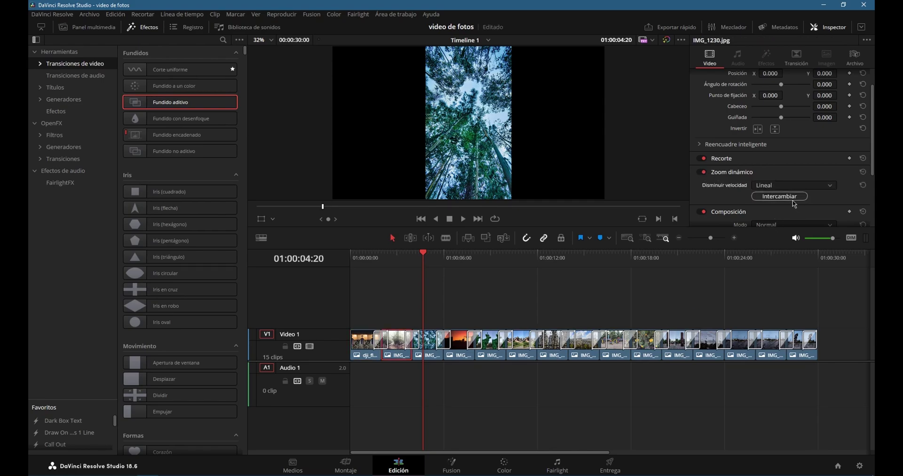
pyautogui.hotkey('shift', 'v')
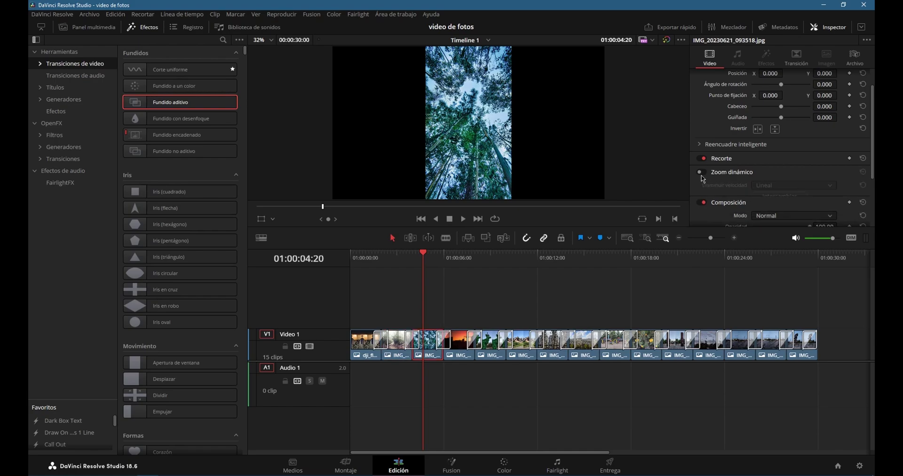
pyautogui.click(704, 173)
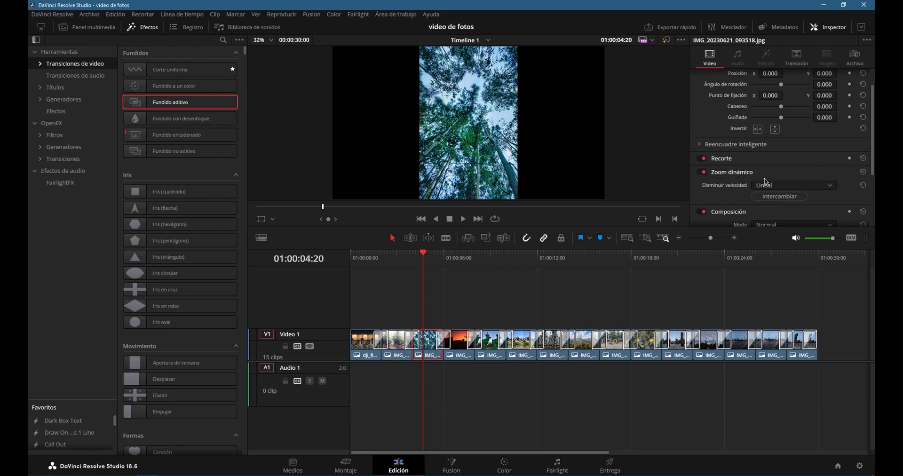
pyautogui.click(777, 196)
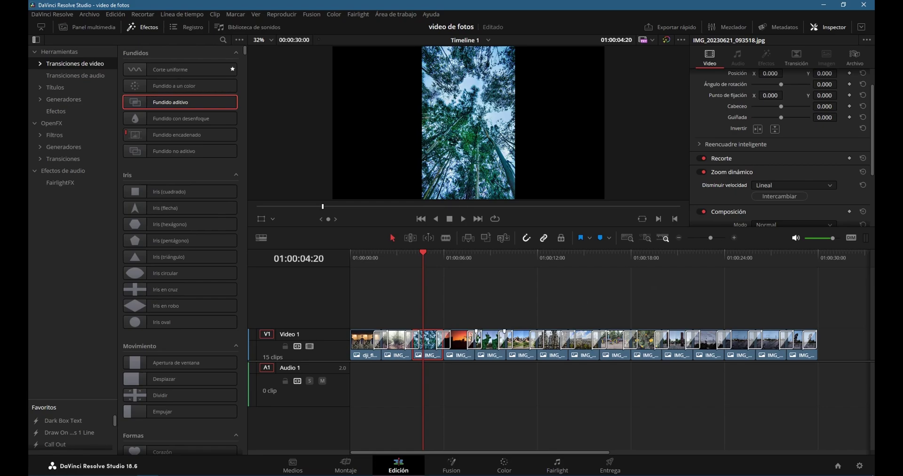
# Enable Zoom dinámico on the fourth and fifth photo clips
pyautogui.click(465, 345)
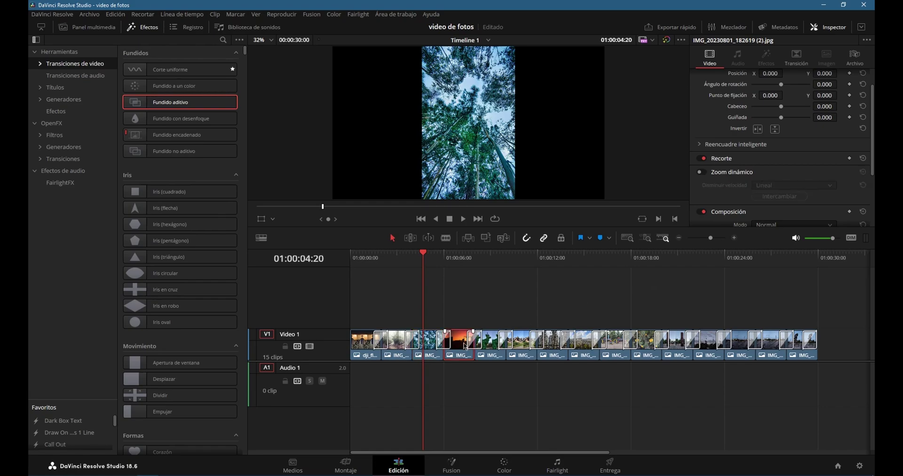
pyautogui.click(705, 172)
pyautogui.click(776, 197)
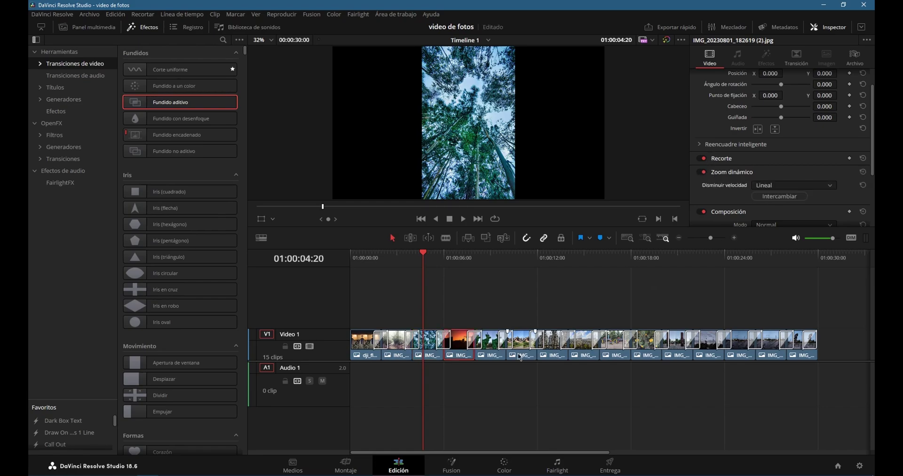
pyautogui.click(496, 344)
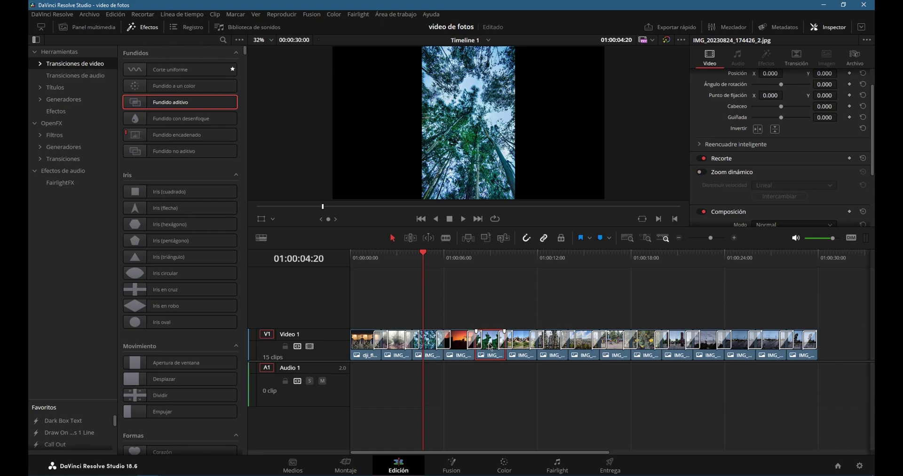
pyautogui.click(702, 173)
pyautogui.click(773, 197)
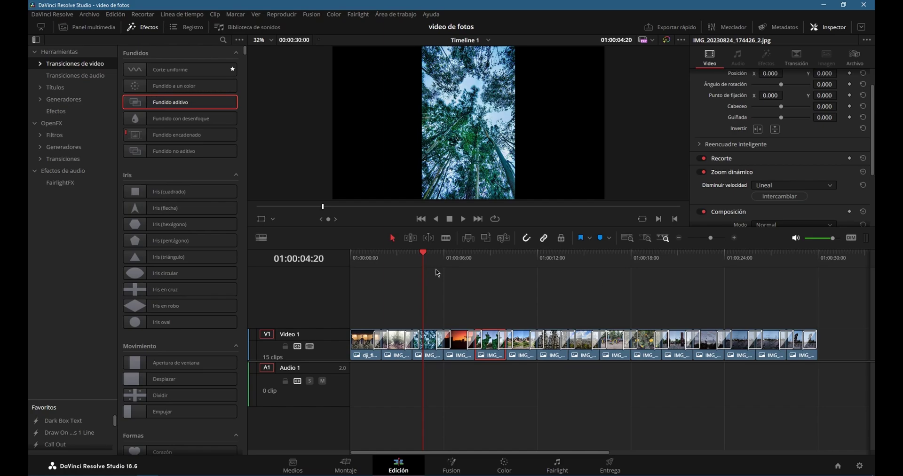
pyautogui.moveTo(423, 271); pyautogui.dragTo(343, 270)
pyautogui.press('space')
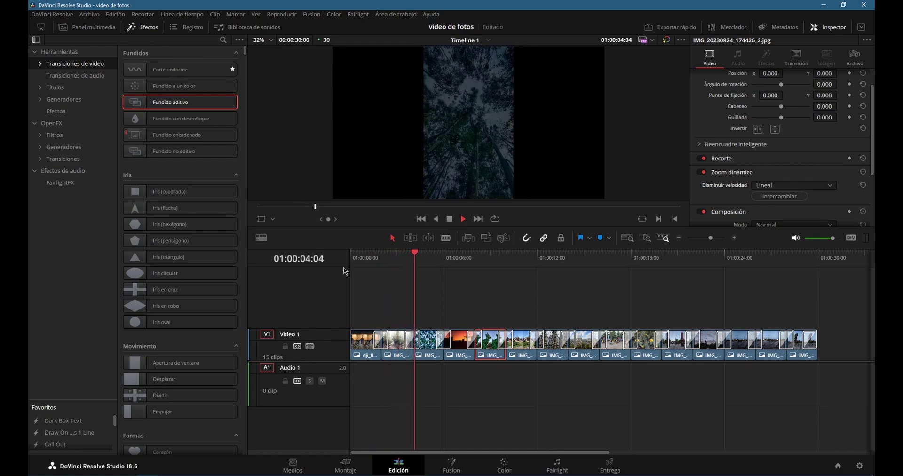
pyautogui.click(361, 309)
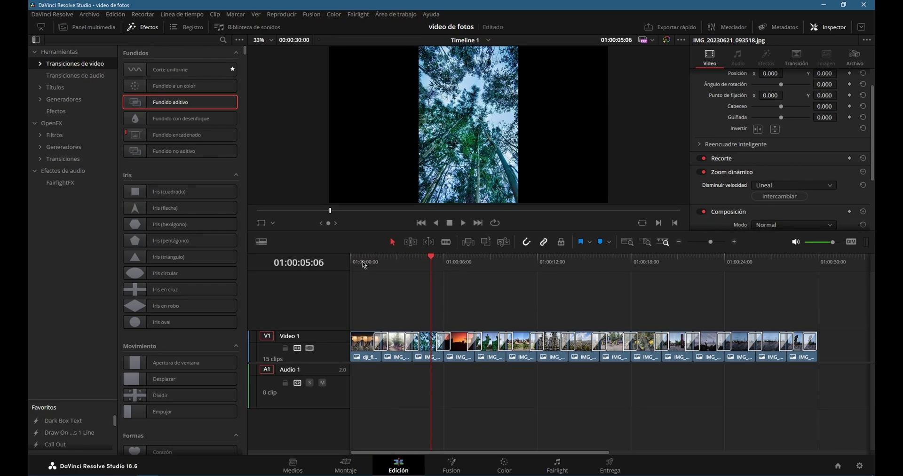
pyautogui.moveTo(361, 259); pyautogui.dragTo(350, 270)
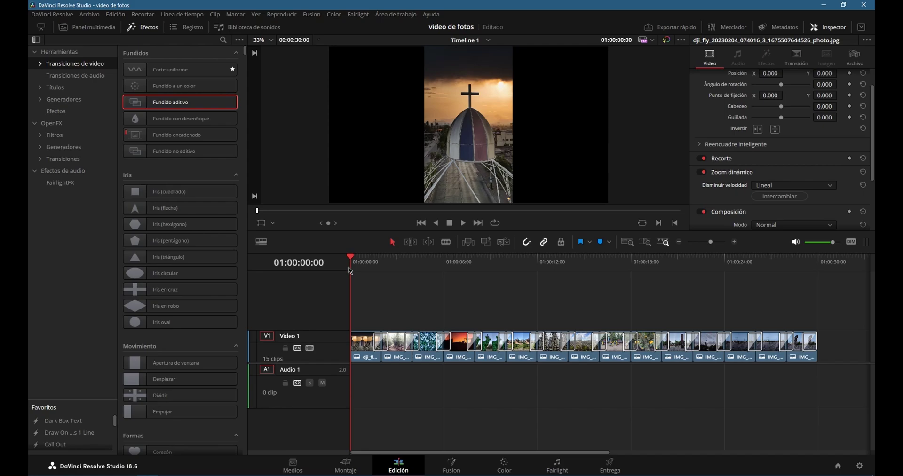
# Import ES_Runaways - Aiyo from Descargas, place it on Audio 1, and save
pyautogui.click(105, 28)
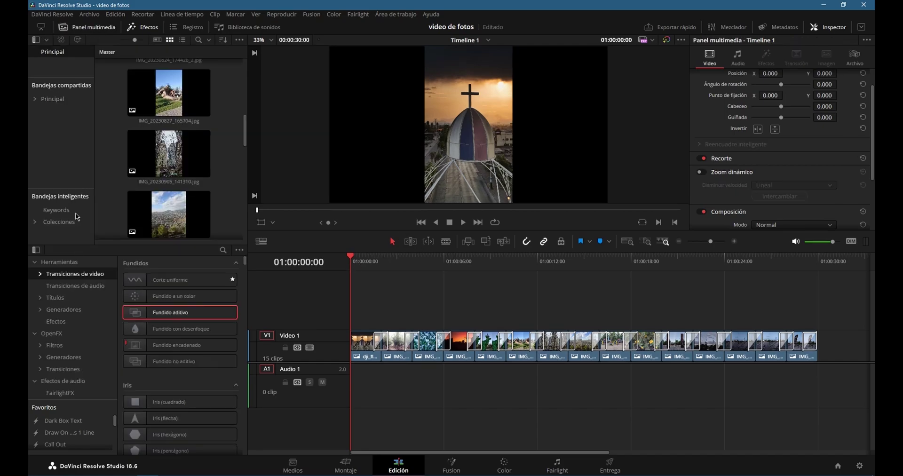
pyautogui.click(134, 27)
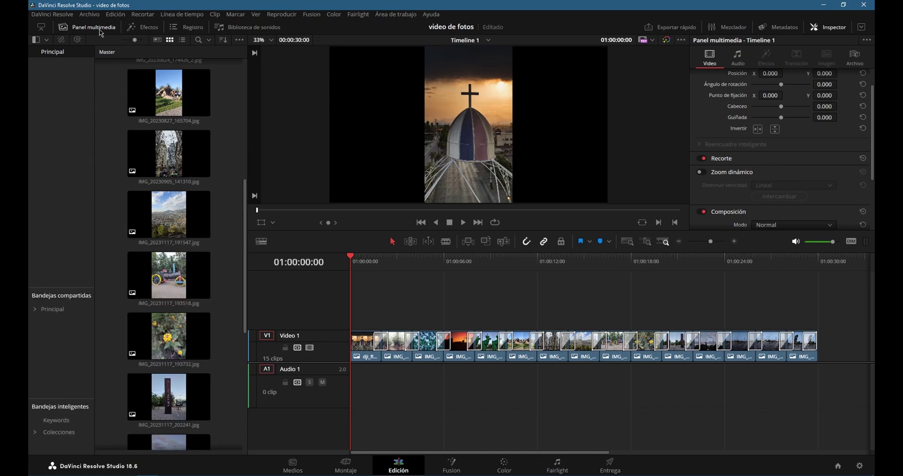
pyautogui.hotkey('ctrl', 'i')
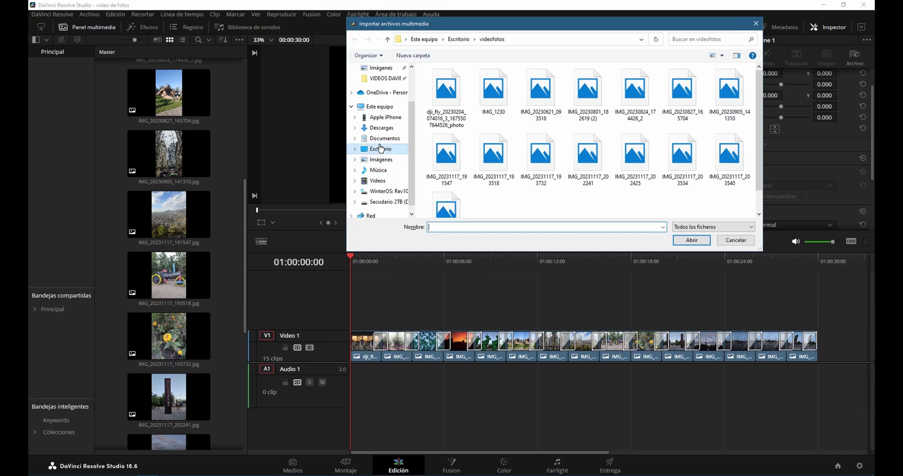
pyautogui.click(381, 128)
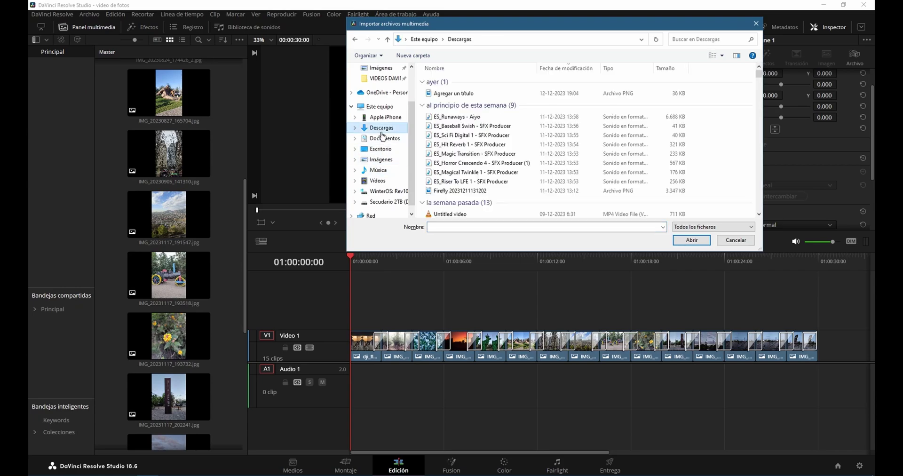
pyautogui.click(458, 117)
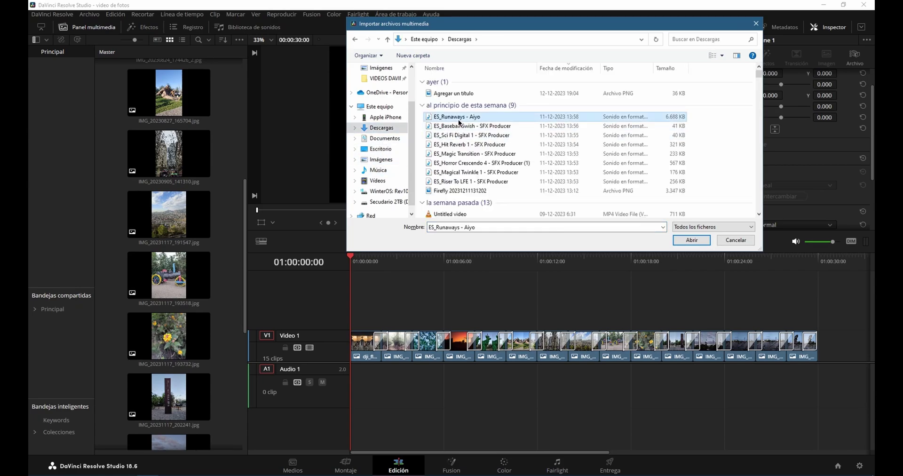
pyautogui.click(694, 242)
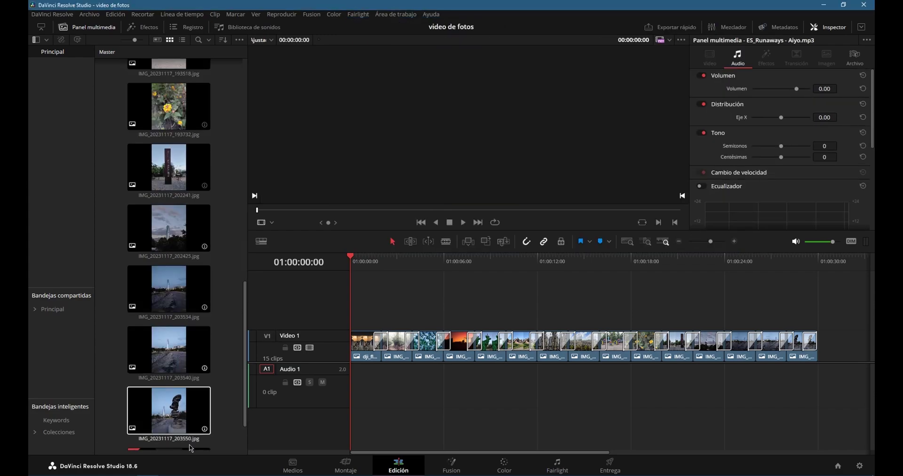
pyautogui.moveTo(169, 148)
pyautogui.mouseDown()
pyautogui.moveTo(416, 425)
pyautogui.moveTo(362, 389)
pyautogui.mouseUp()
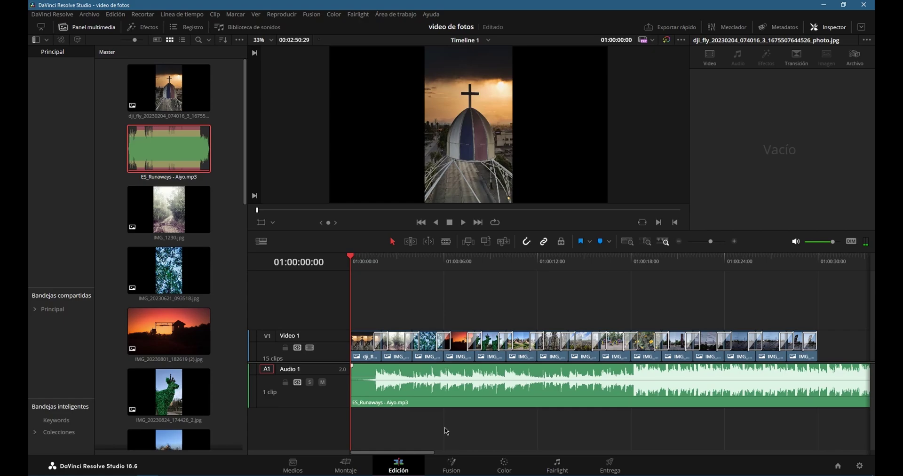
pyautogui.hotkey('ctrl', 's')
# Split the music at 01:00:30:00, delete the tail past the last photo, and save
pyautogui.click(836, 266)
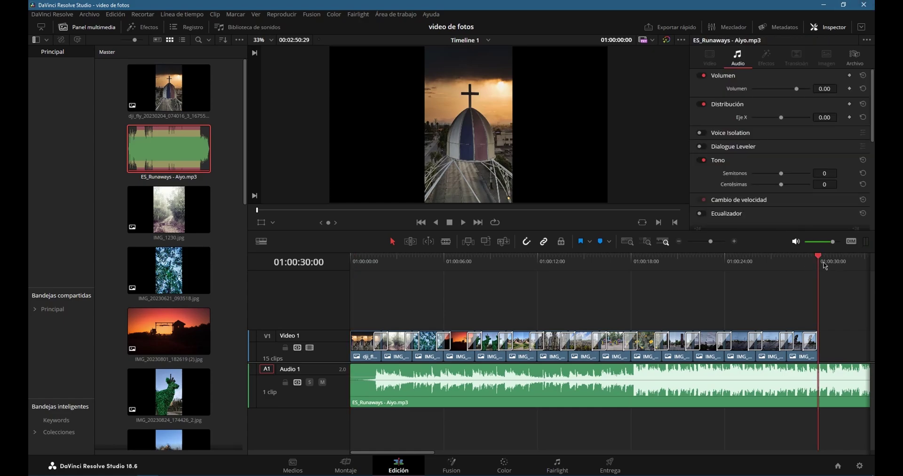
pyautogui.click(831, 403)
pyautogui.hotkey('ctrl', 'b')
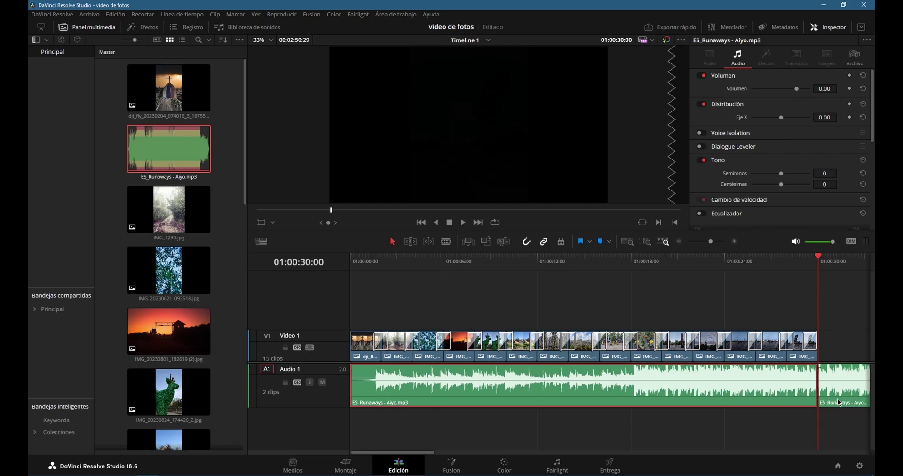
pyautogui.click(834, 403)
pyautogui.press('Delete')
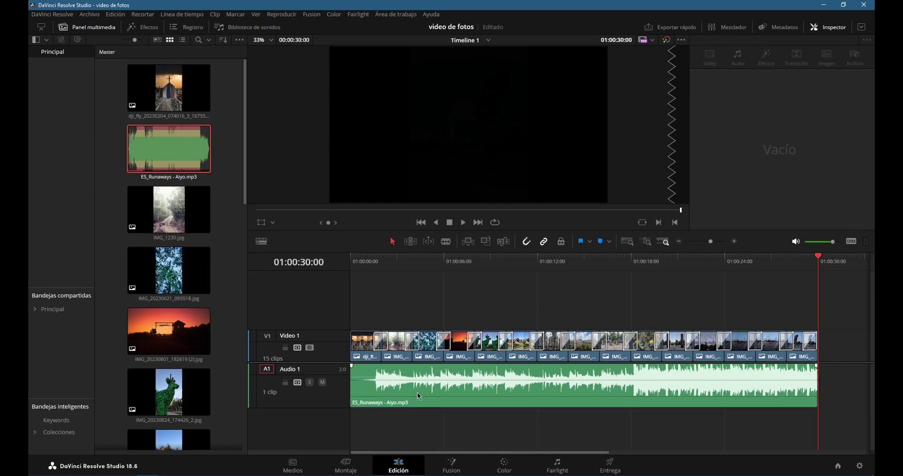
pyautogui.hotkey('ctrl', 's')
pyautogui.click(349, 269)
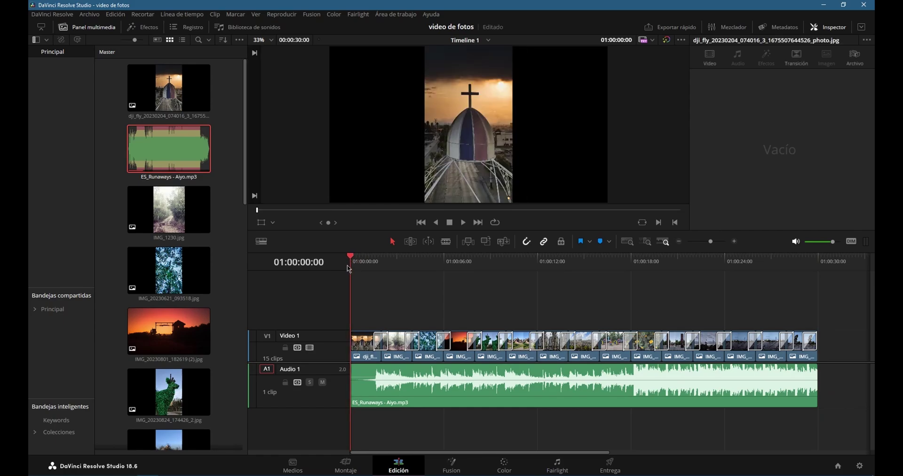
pyautogui.press('space')
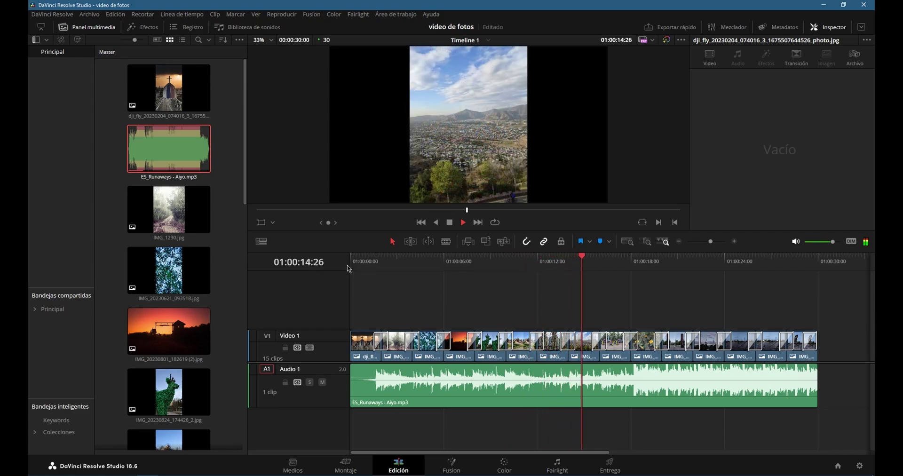
pyautogui.press('space')
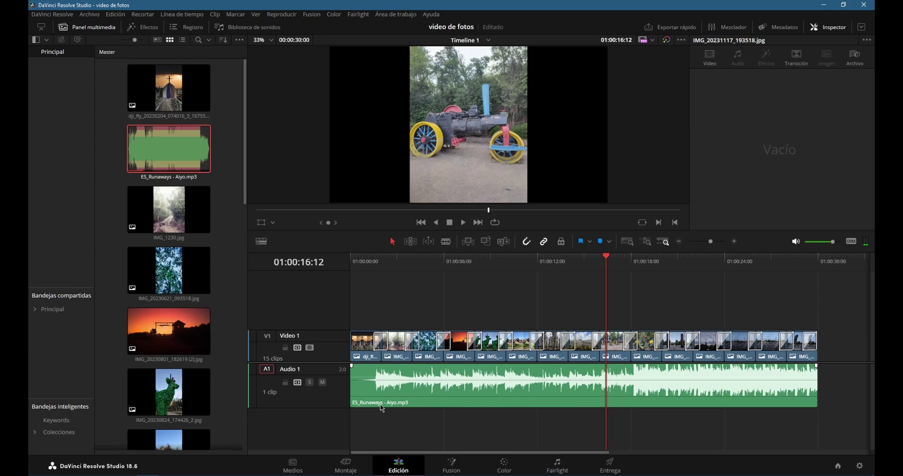